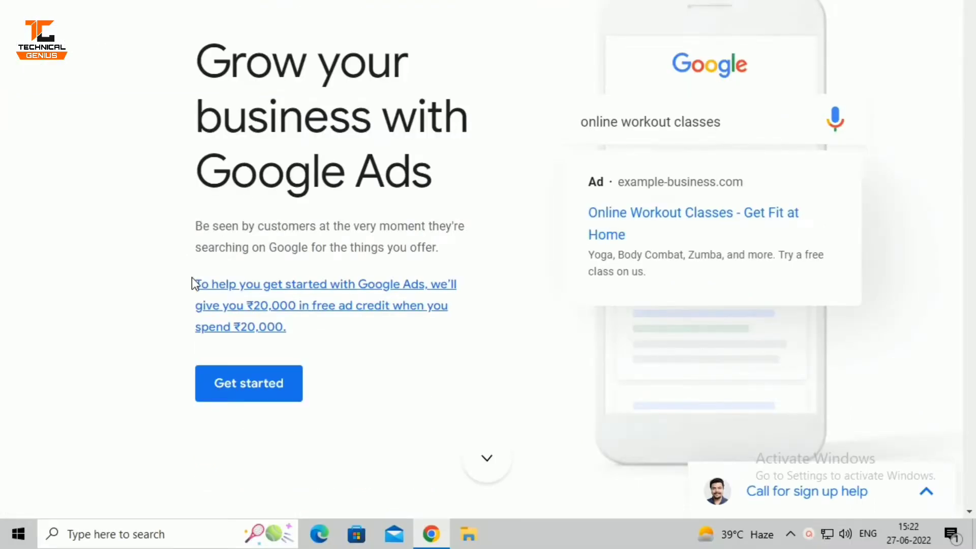
Highlight the ₹20,000 free ad credit offer and start the Google Ads signup
left_click_drag(192, 279, 279, 334)
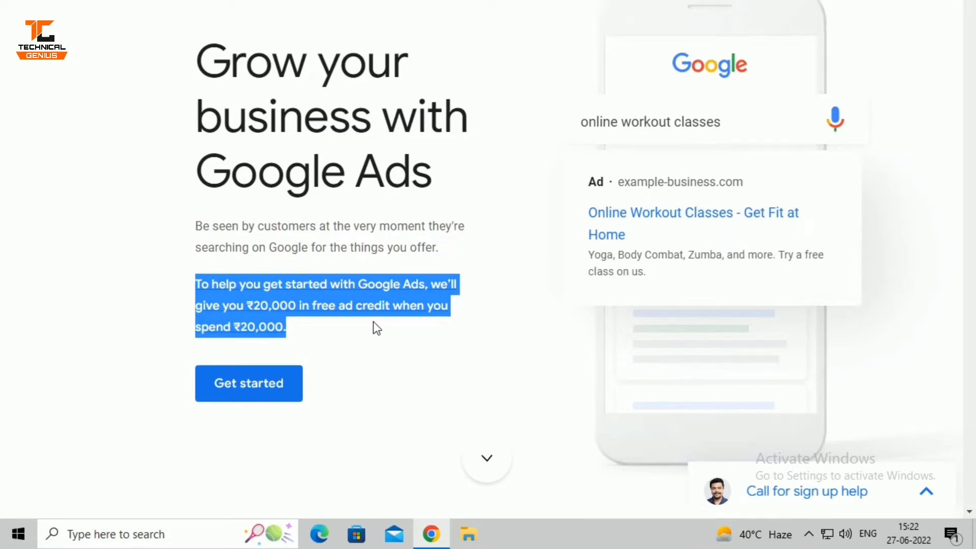
left_click(334, 334)
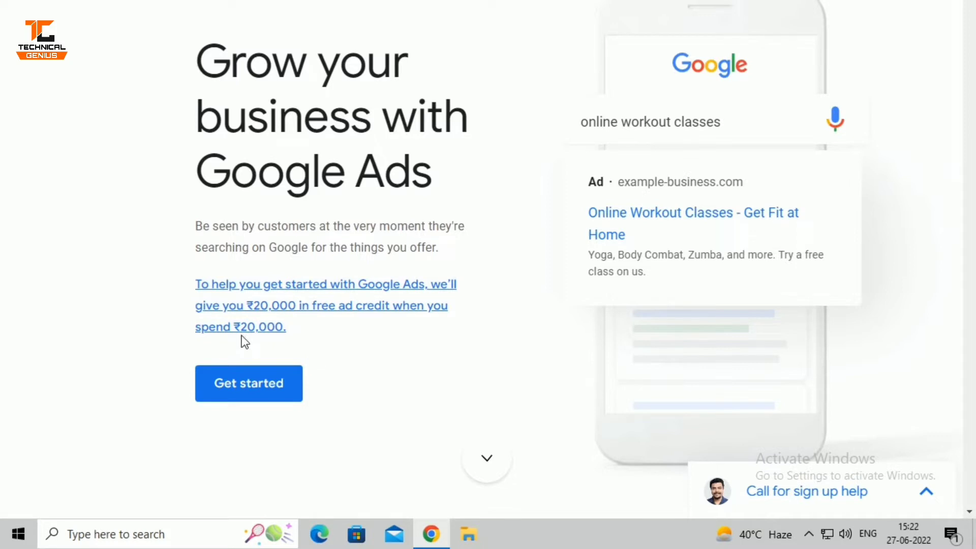
left_click(248, 399)
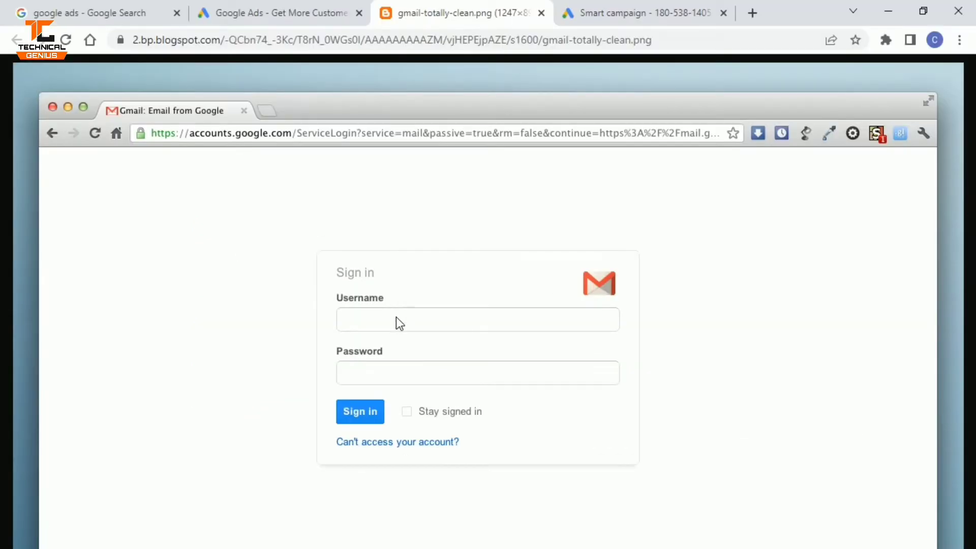
Switch the signup to Expert Mode and choose to create an account without a campaign
left_click(396, 317)
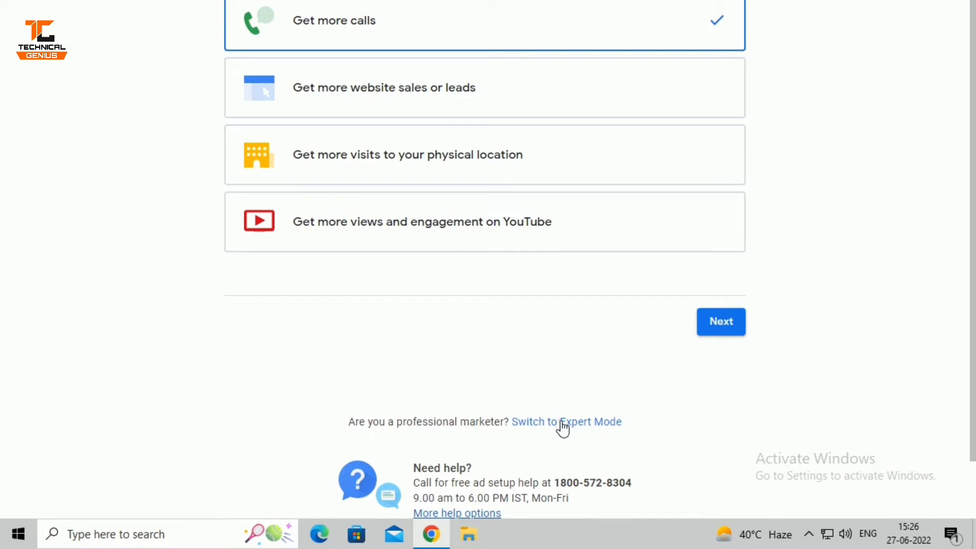
left_click(563, 424)
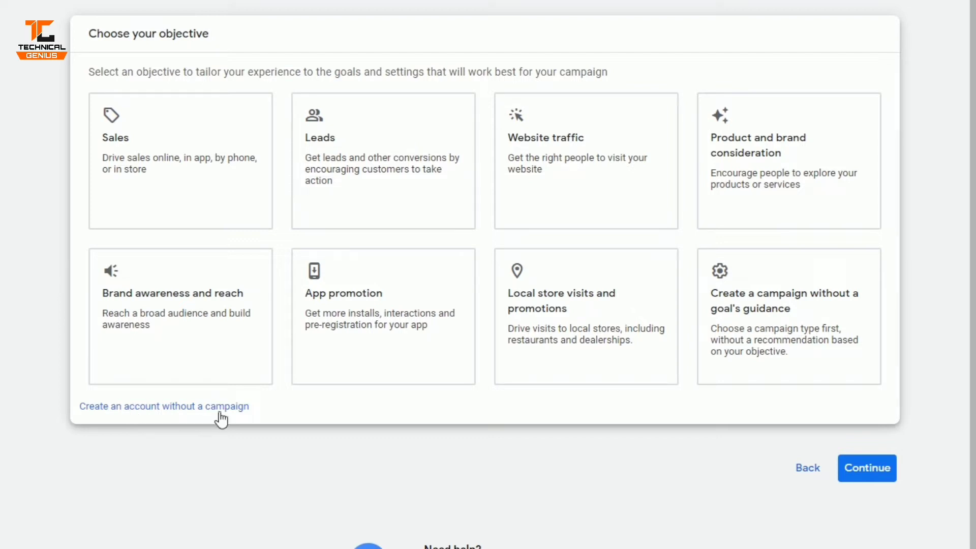
left_click(180, 405)
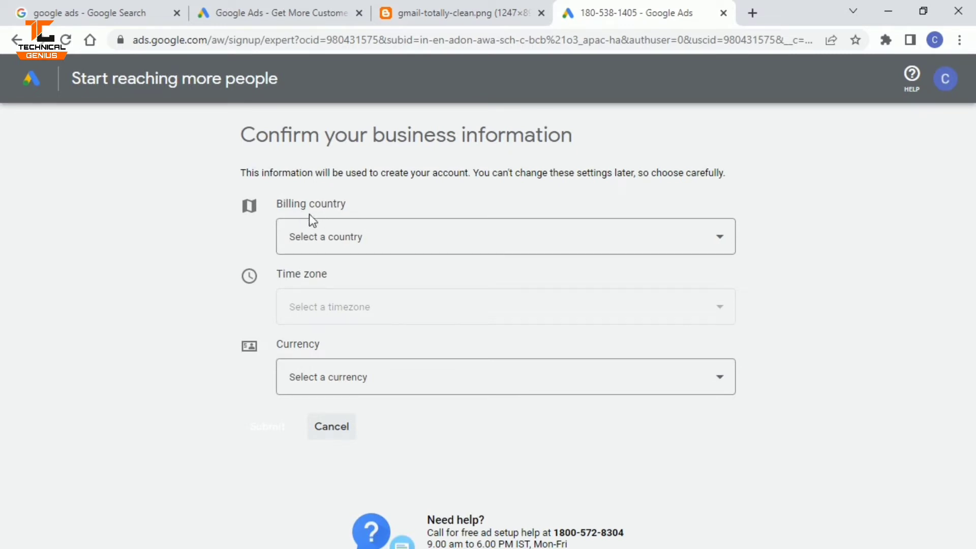
Submit the business information with billing country India, time zone (GMT+05:30) India Time and currency Indian Rupee (INR ₹)
left_click(325, 227)
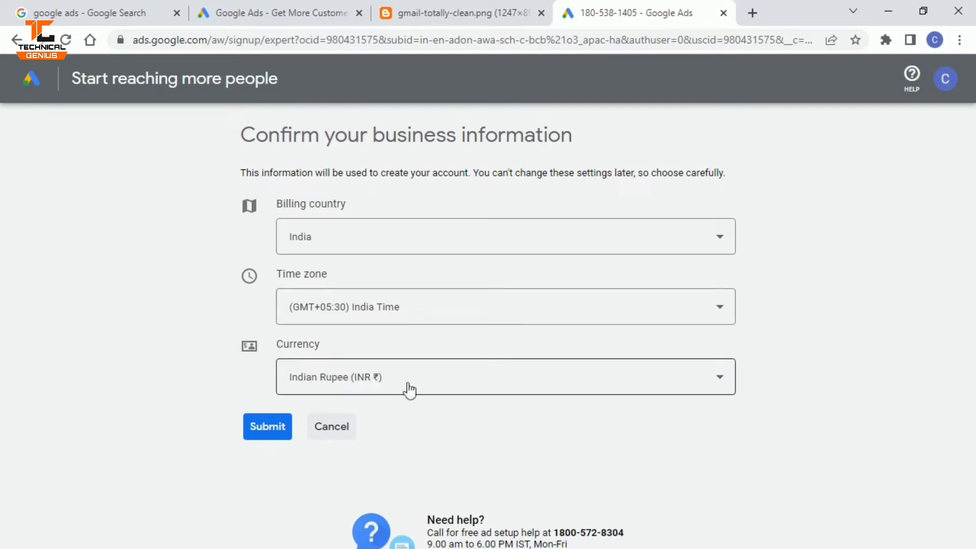
left_click(482, 392)
scroll(484, 392, "down", 5)
scroll(483, 392, "up", 10)
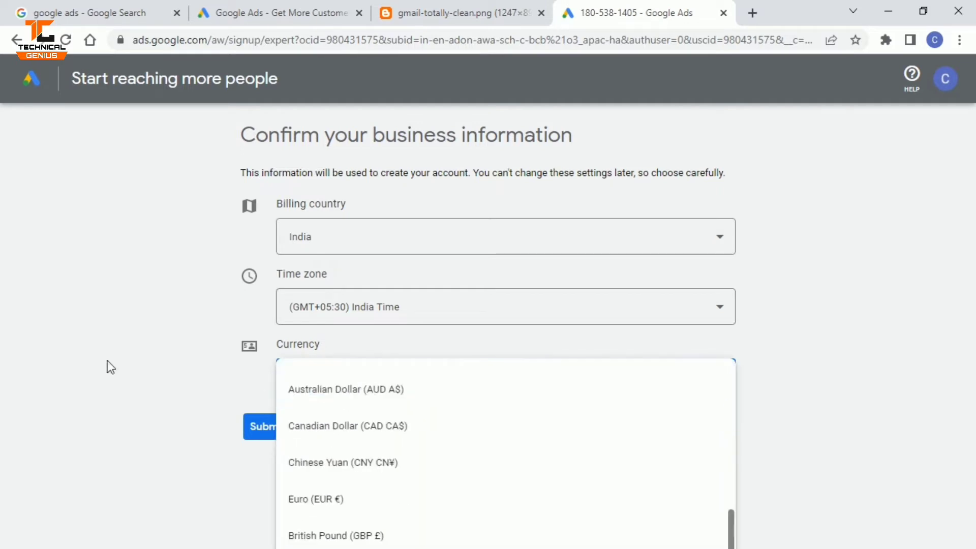
left_click(200, 443)
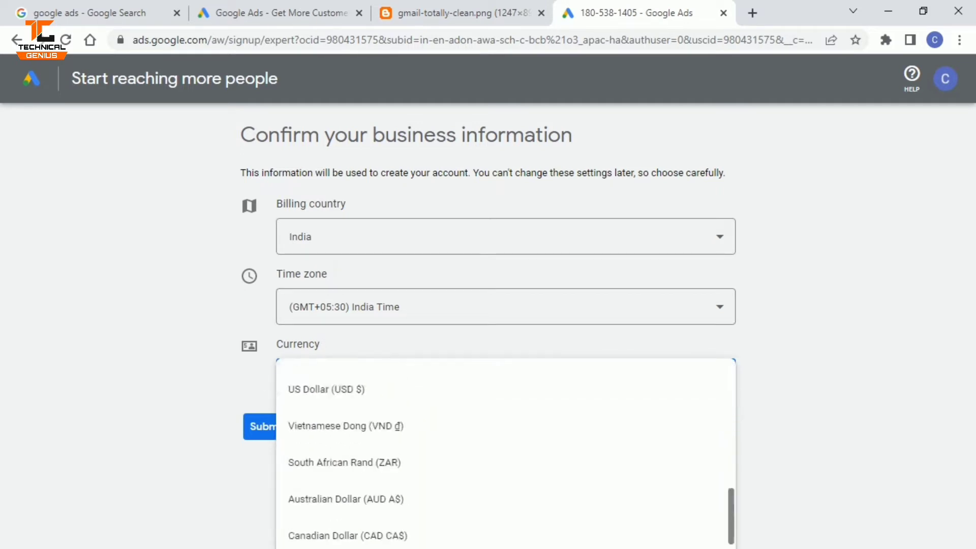
left_click(271, 431)
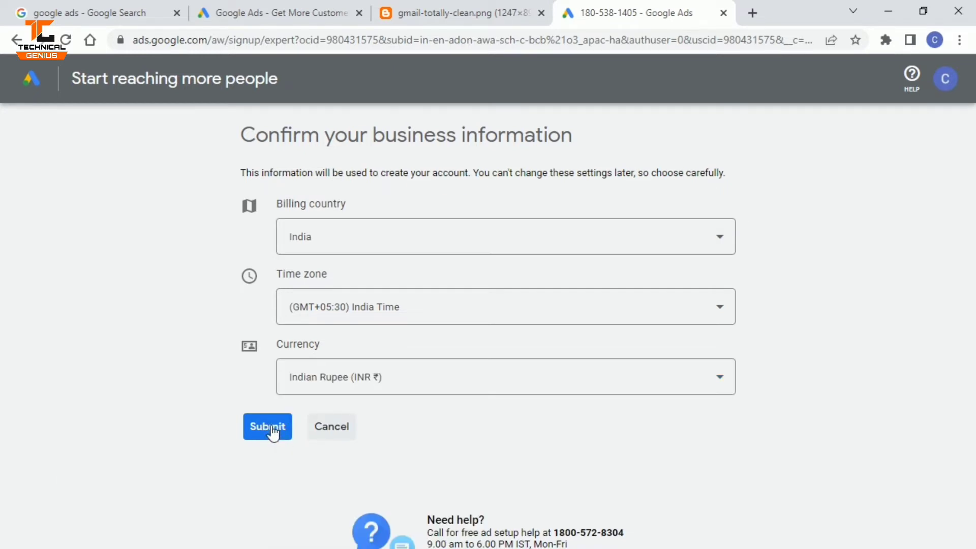
left_click(273, 432)
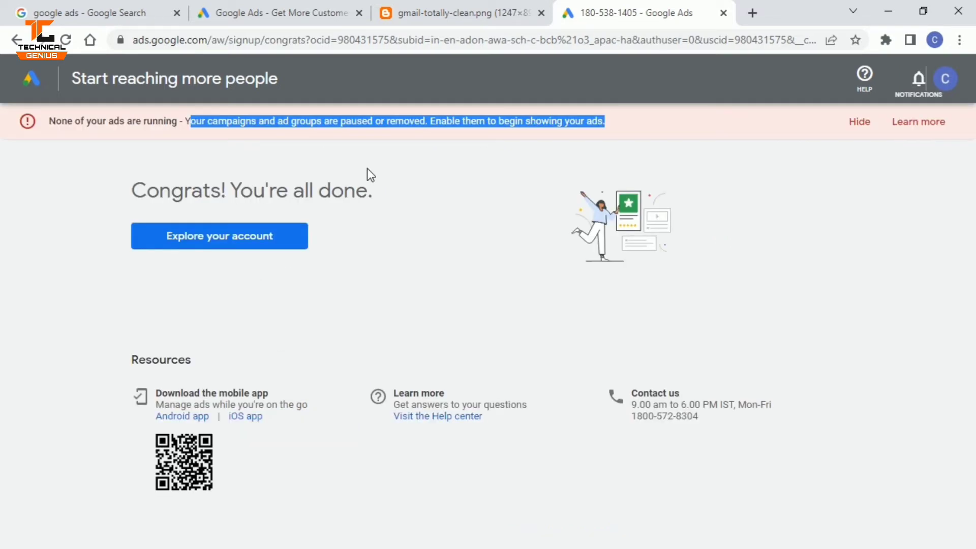
Proceed from the signup completion page to explore the new Google Ads account
left_click_drag(136, 192, 383, 194)
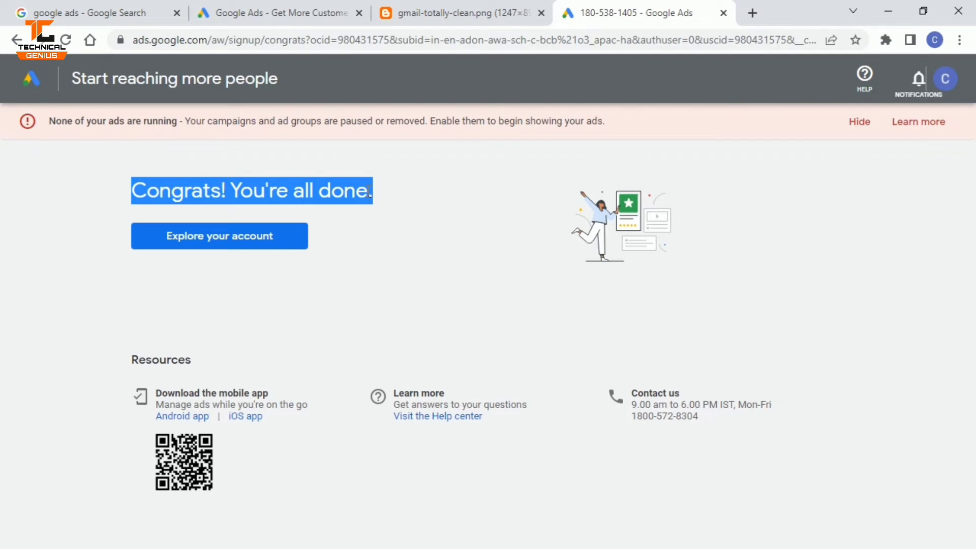
left_click(283, 264)
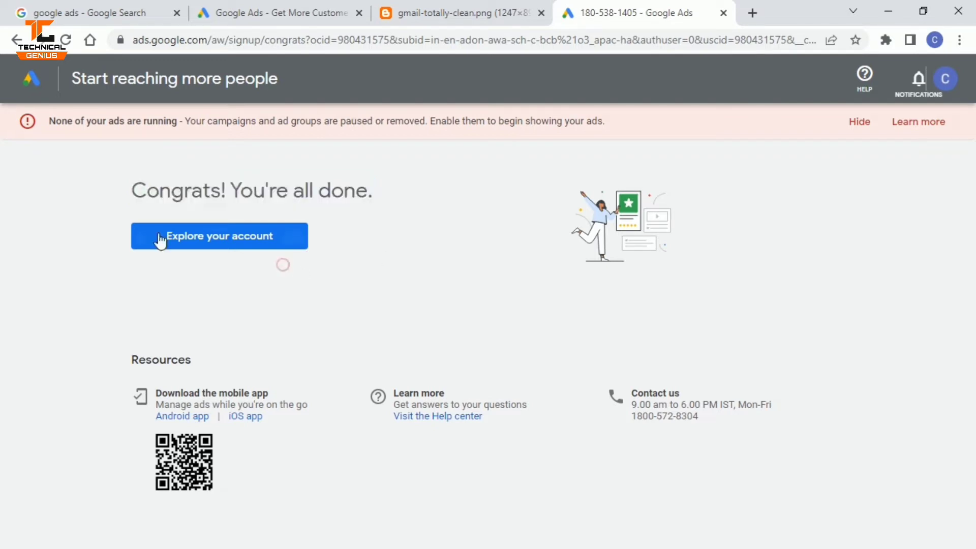
left_click(231, 243)
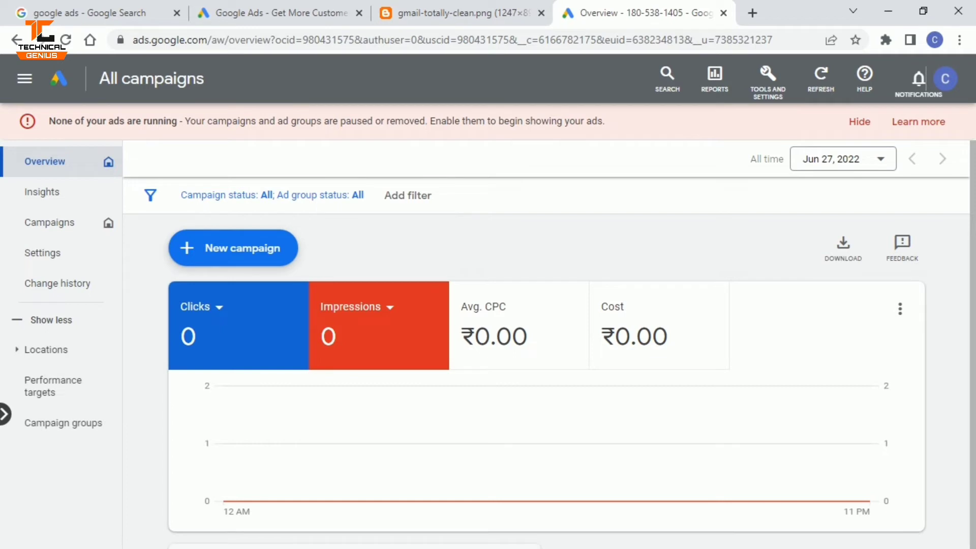
Open Promotions in the account's billing tools to reach the payments setup
left_click(769, 93)
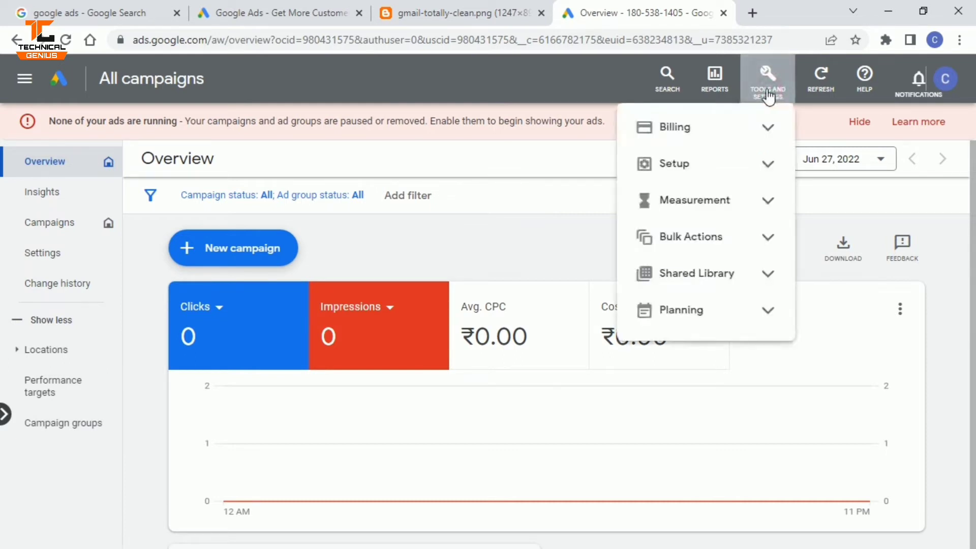
left_click(768, 128)
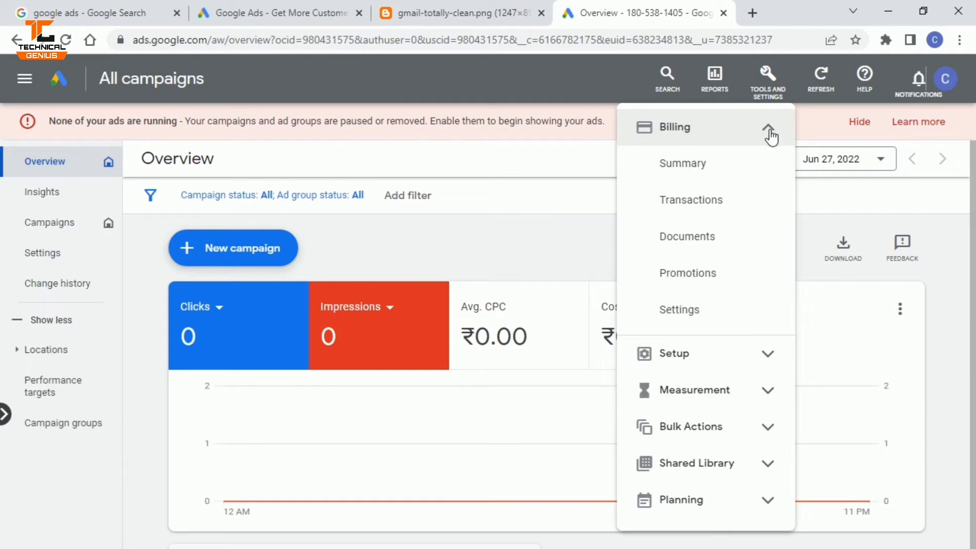
left_click(694, 275)
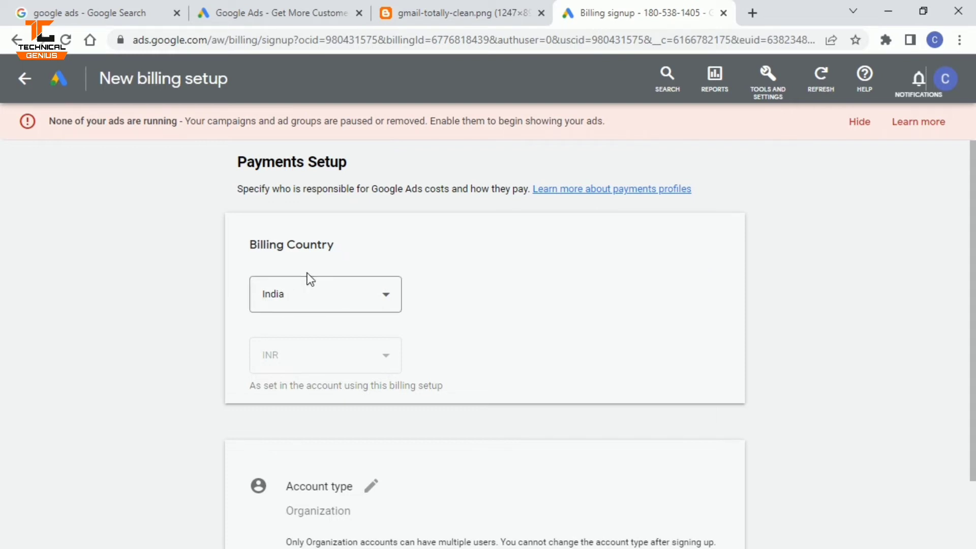
Set the payments account type to Individual, keeping India as the billing country
scroll(405, 371, "down", 3)
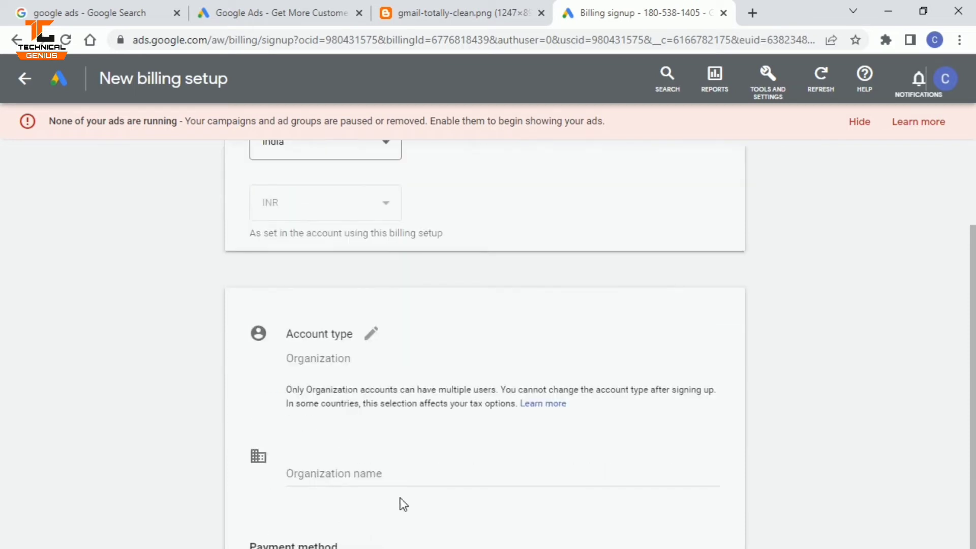
left_click(373, 341)
left_click(388, 370)
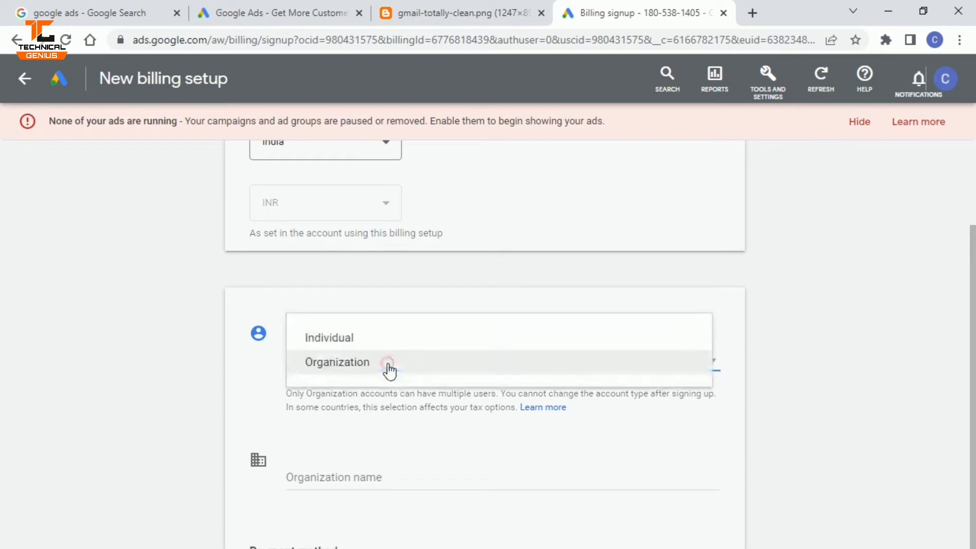
left_click(350, 345)
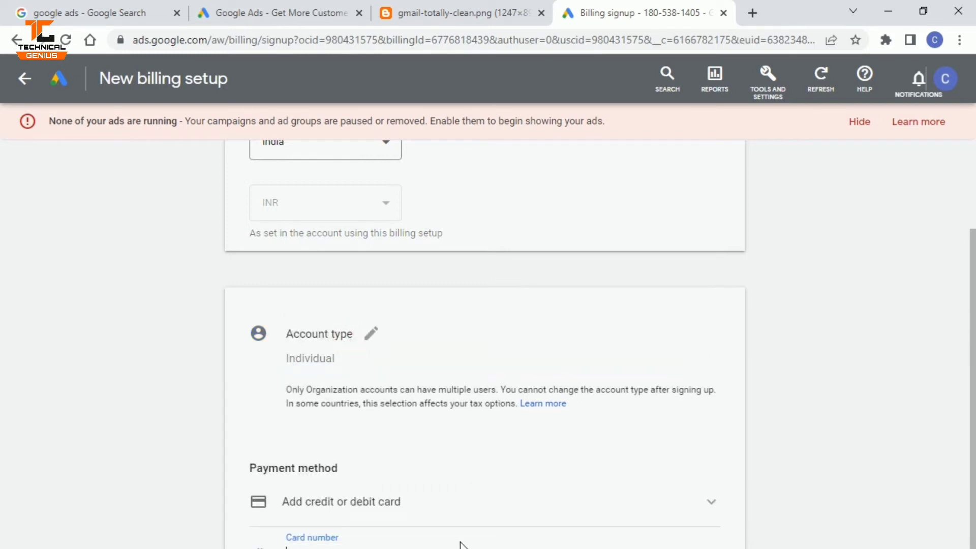
Choose adding a credit or debit card as the payment method for the billing setup
scroll(460, 542, "down", 3)
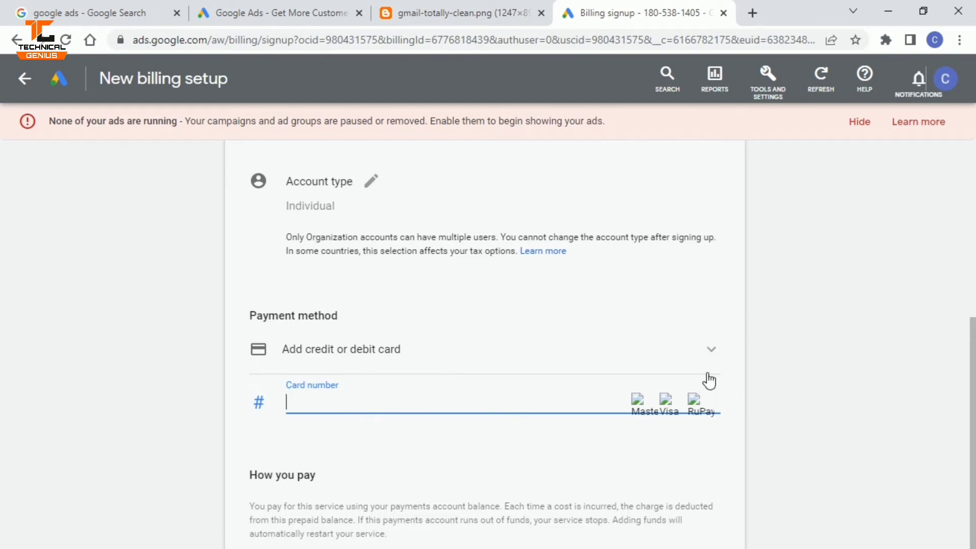
left_click(711, 350)
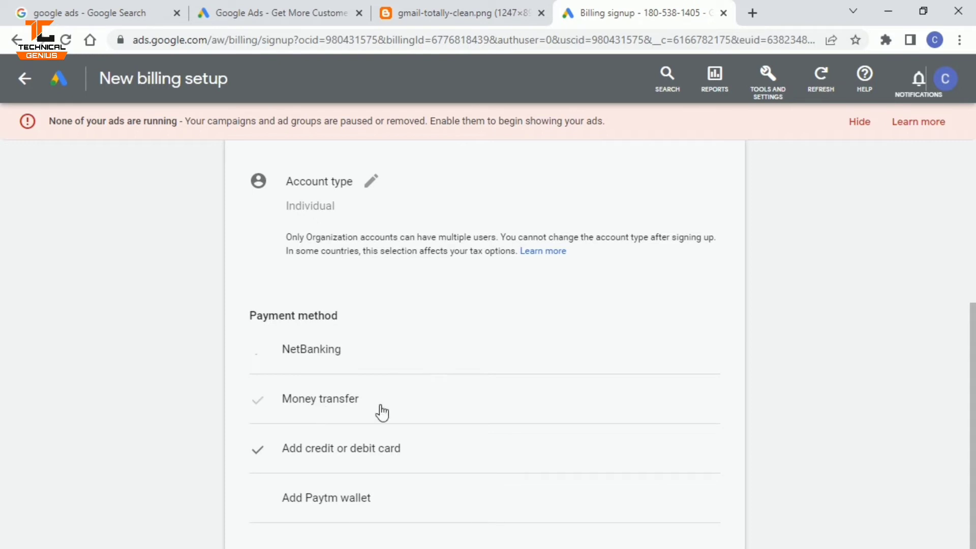
left_click(356, 452)
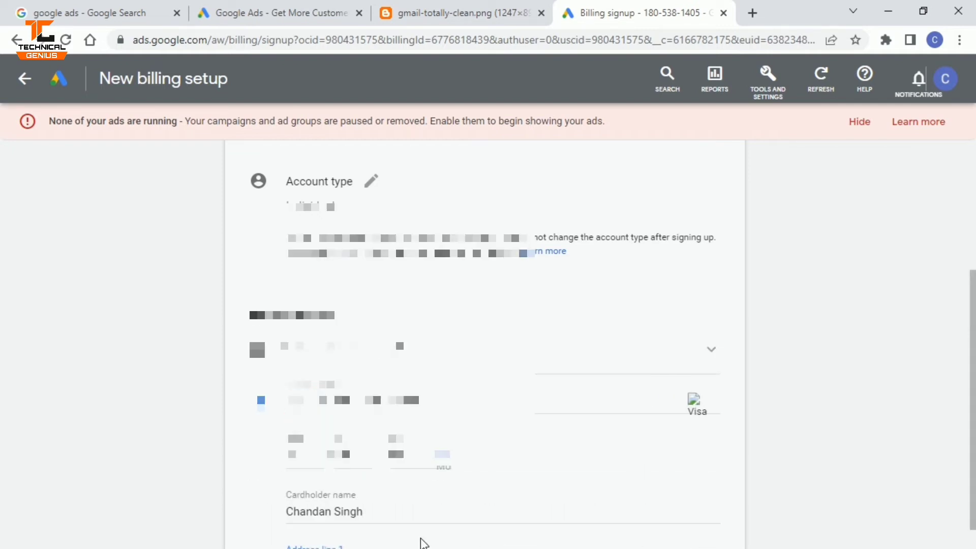
Fill in the cardholder's billing address lines, city and postal code
left_click(421, 540)
scroll(421, 540, "down", 3)
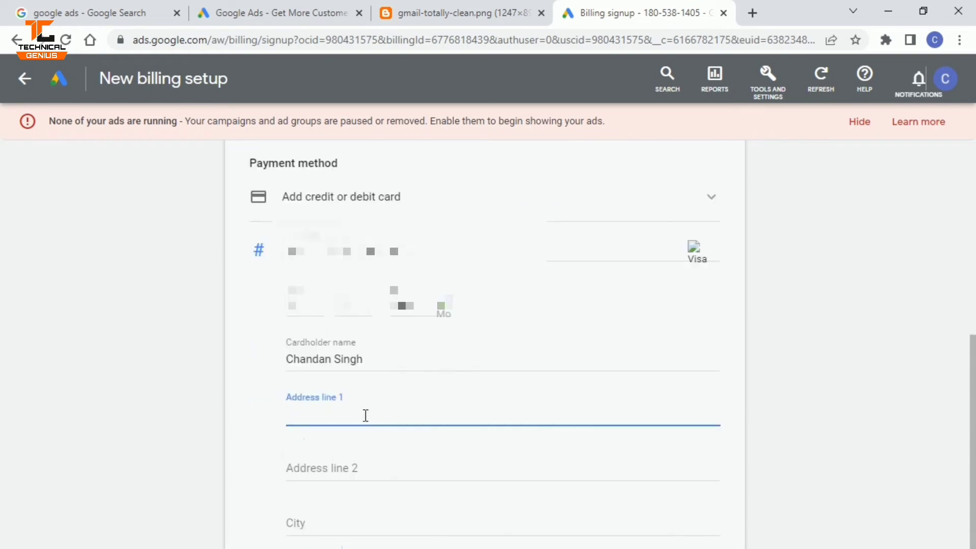
left_click(365, 416)
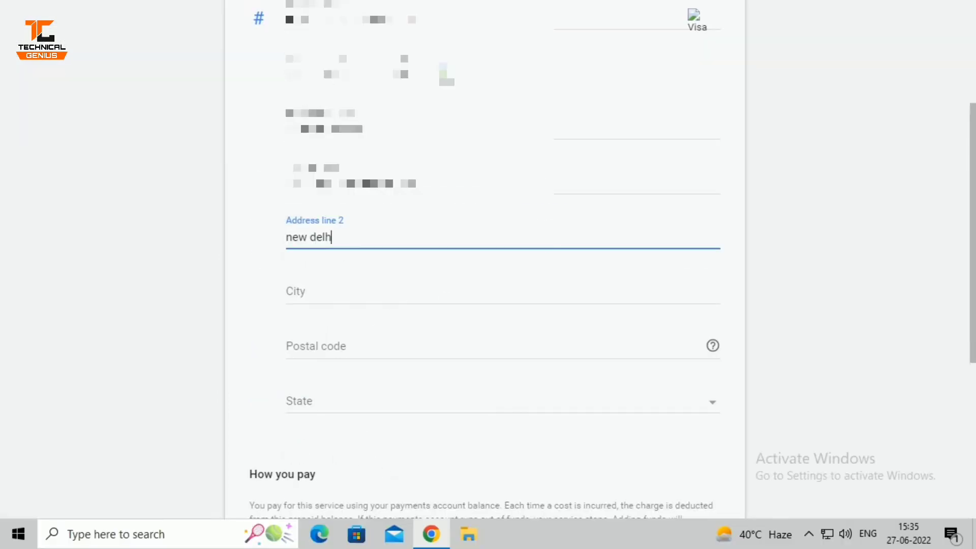
key("Tab")
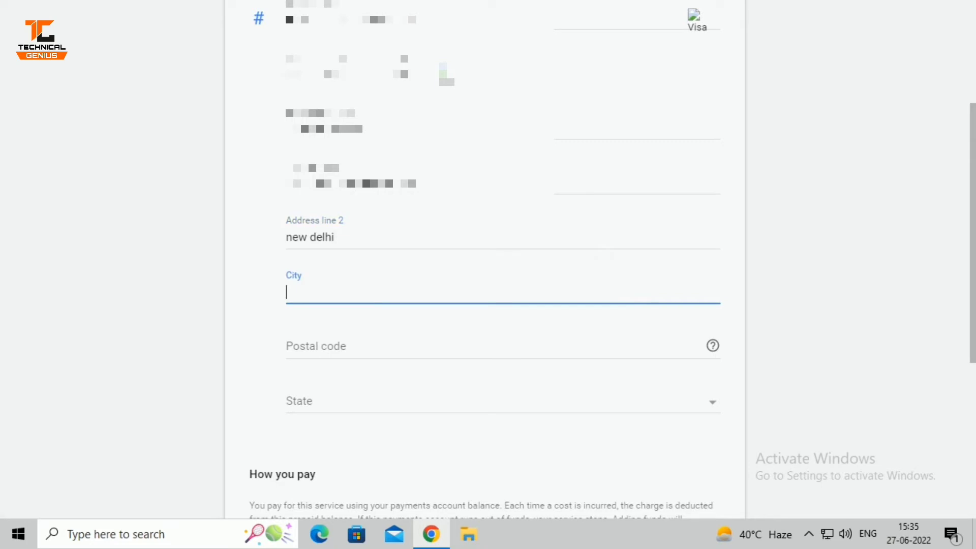
type("new delhi")
left_click(287, 347)
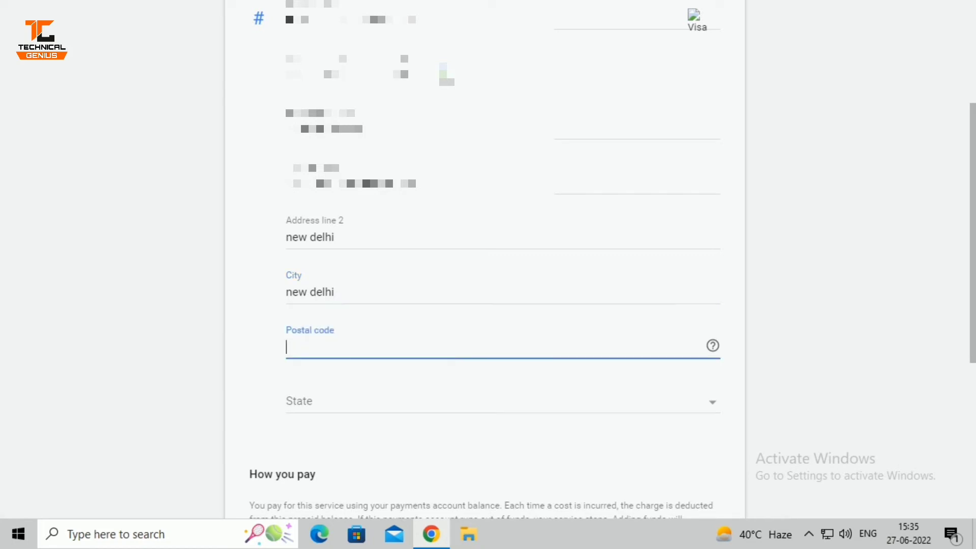
type("110044")
Select the cardholder's state in the billing address
left_click(350, 402)
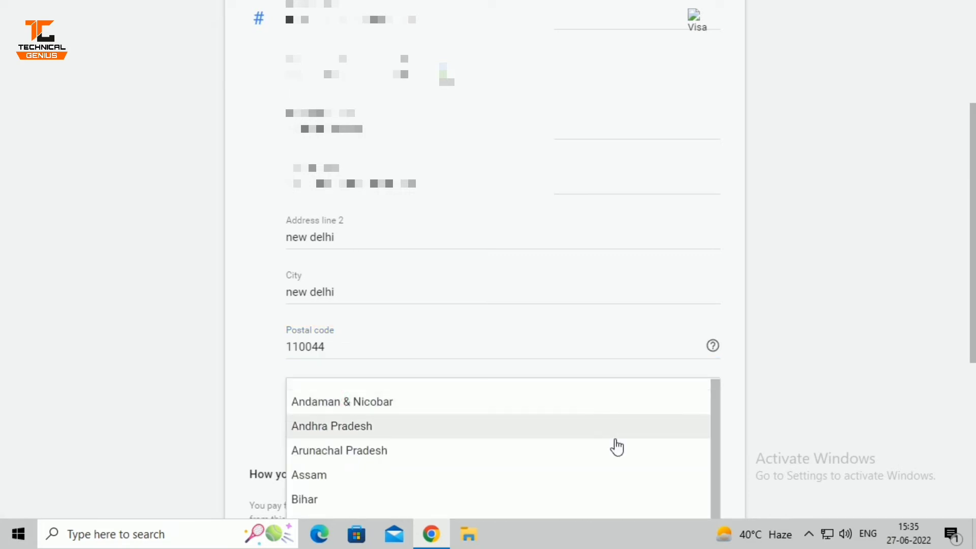
scroll(617, 447, "down", 10)
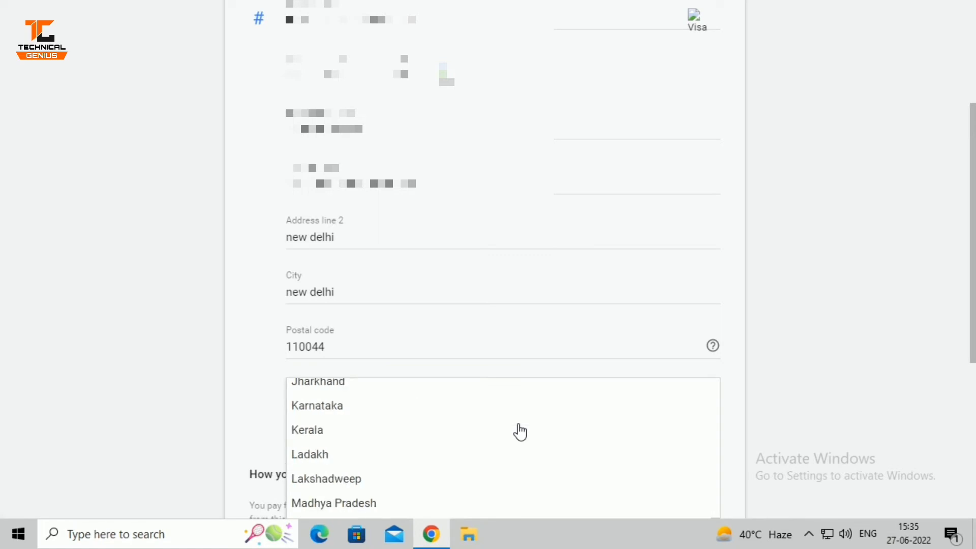
scroll(519, 431, "down", 10)
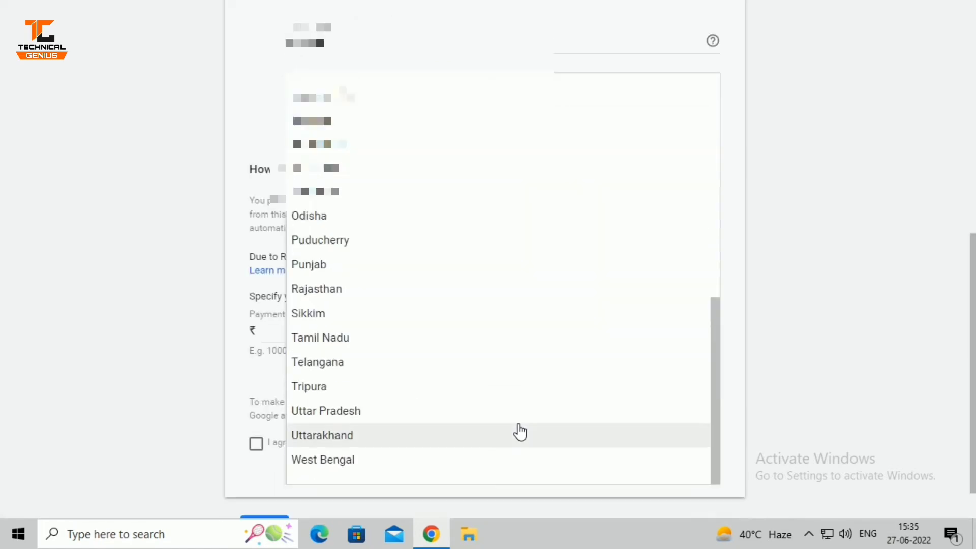
scroll(493, 344, "up", 10)
left_click(312, 294)
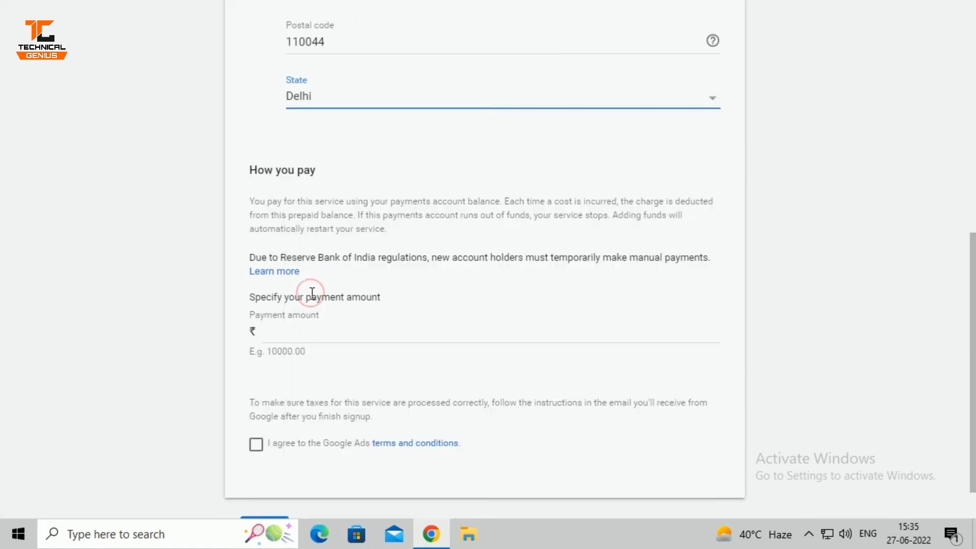
Dismiss the pop-up over the billing form and activate the payment amount field
left_click(293, 334)
scroll(293, 334, "down", 4)
scroll(294, 334, "up", 4)
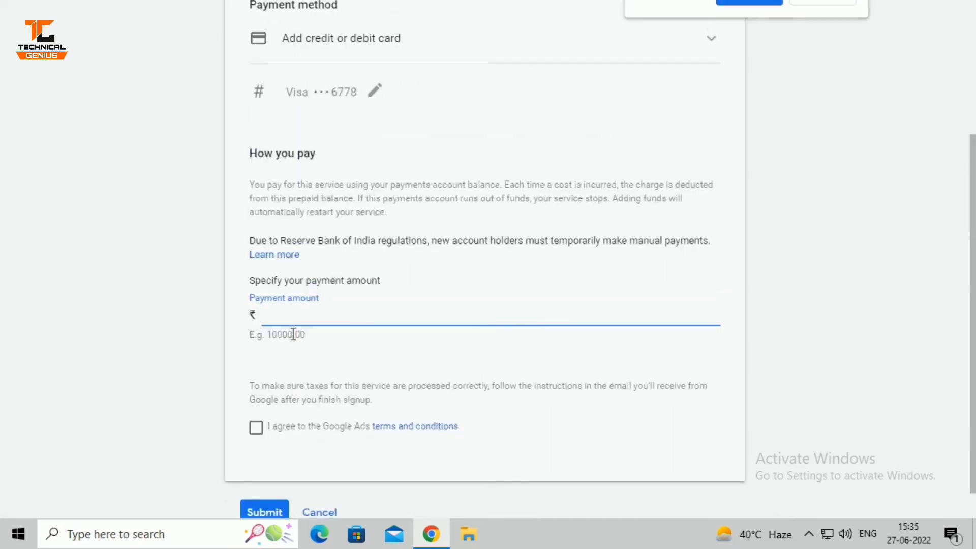
left_click(811, 4)
left_click(315, 320)
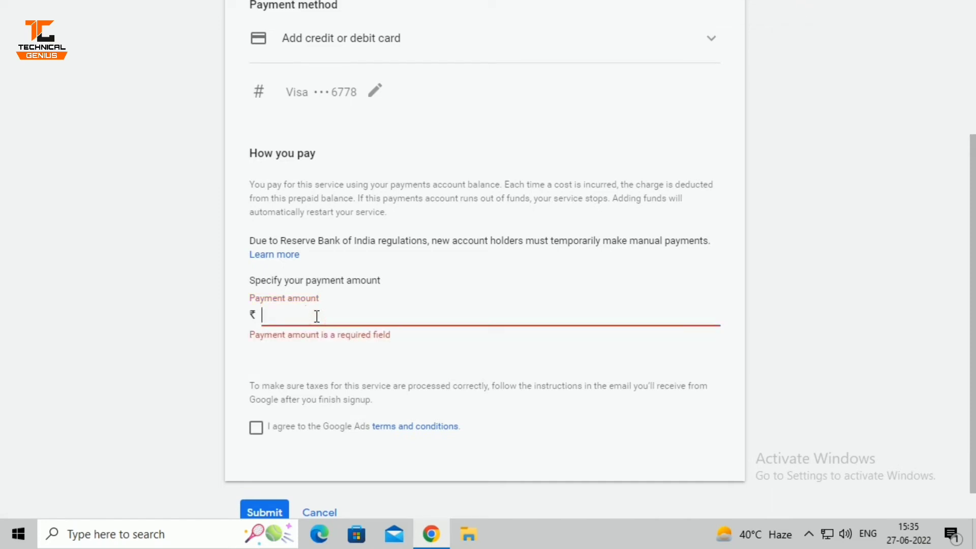
type("500")
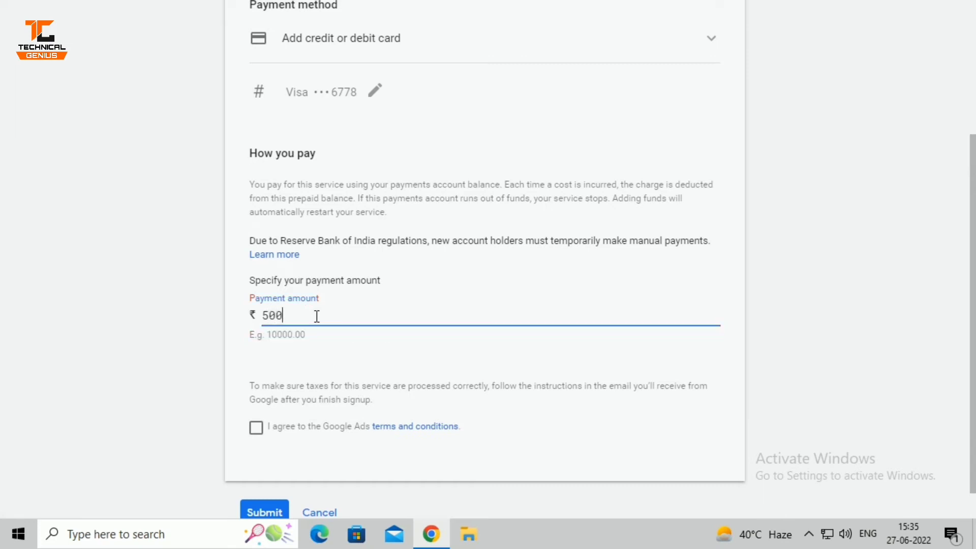
key("BackSpace")
key("BackSpace")
key("BackSpace")
Set the payment amount to ₹20,000 and agree to the Google Ads terms and conditions
type("25")
key("BackSpace")
type("0,000")
scroll(330, 377, "down", 1)
left_click(255, 391)
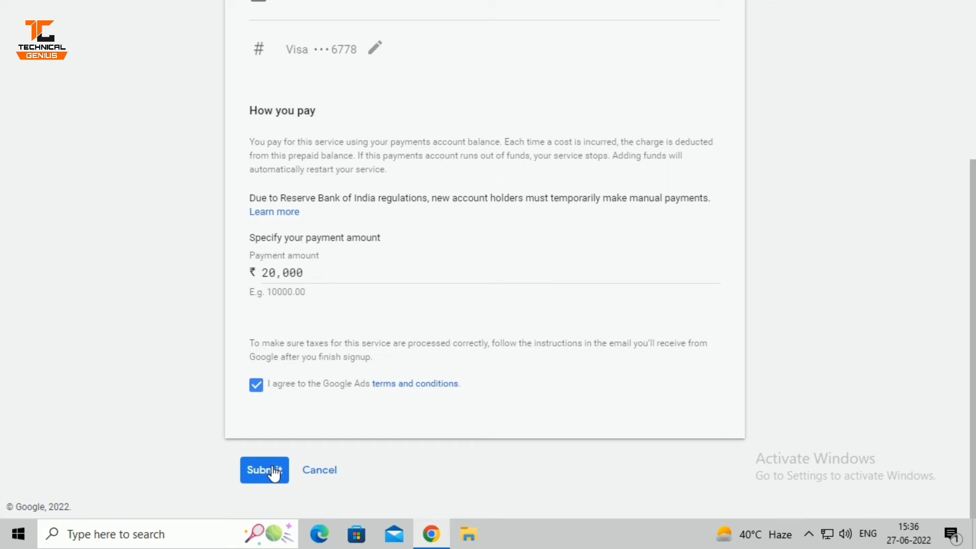
Submit the billing details, continue with the ₹20,000 card transaction, and decline saving the card in the browser
left_click(273, 471)
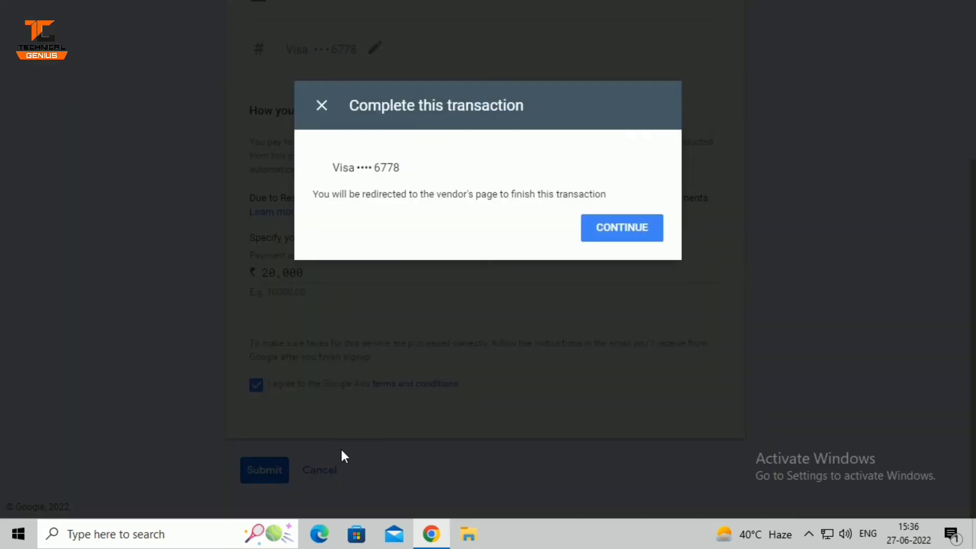
left_click(626, 231)
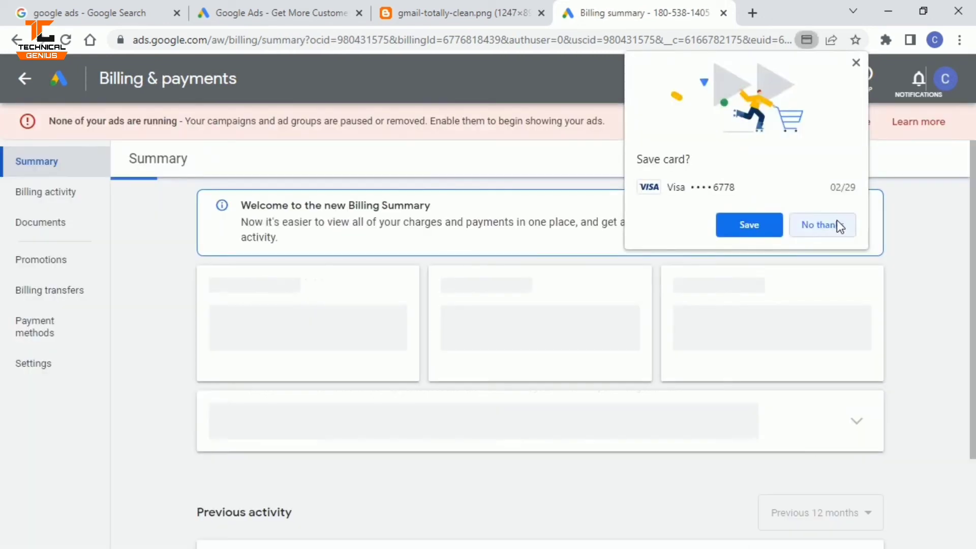
left_click(836, 223)
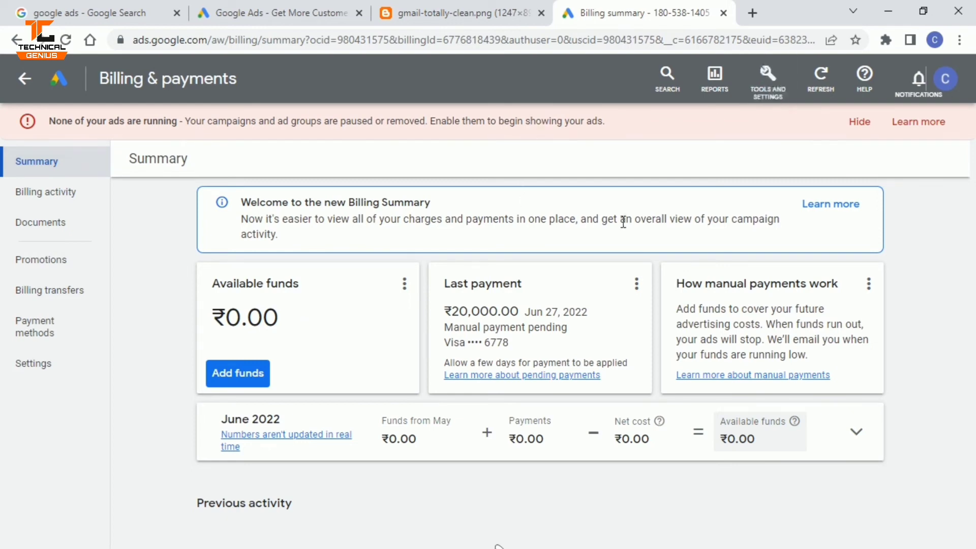
Open the Promotions page of the account's billing section
left_click(755, 92)
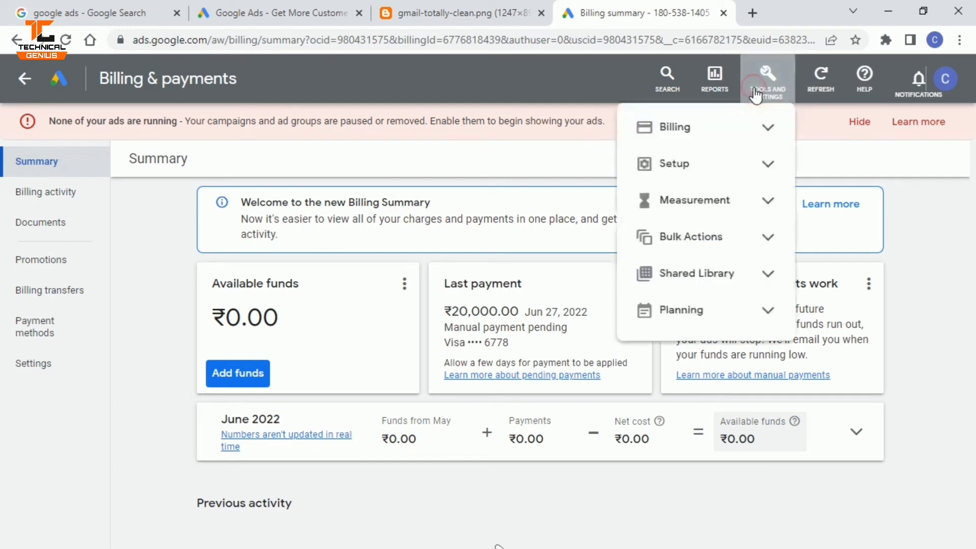
left_click(766, 131)
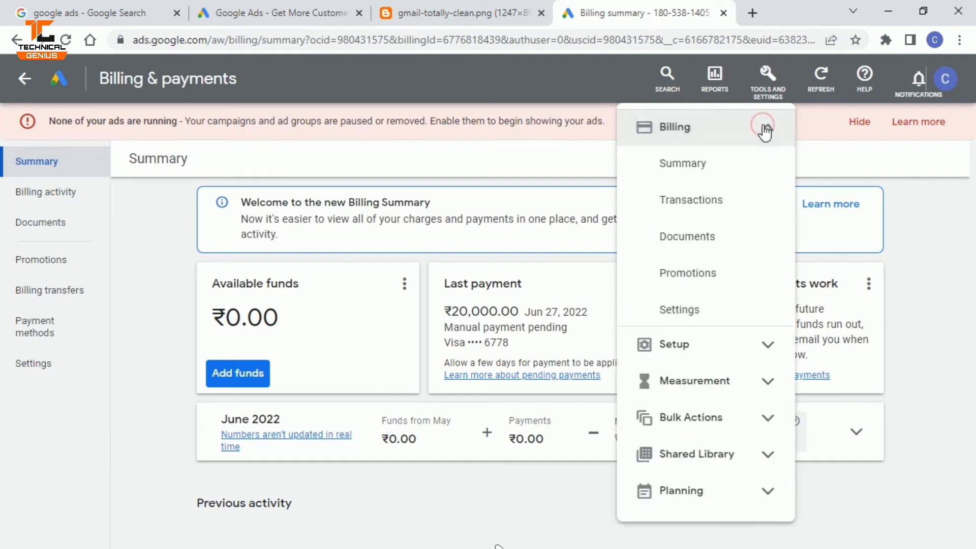
left_click(708, 275)
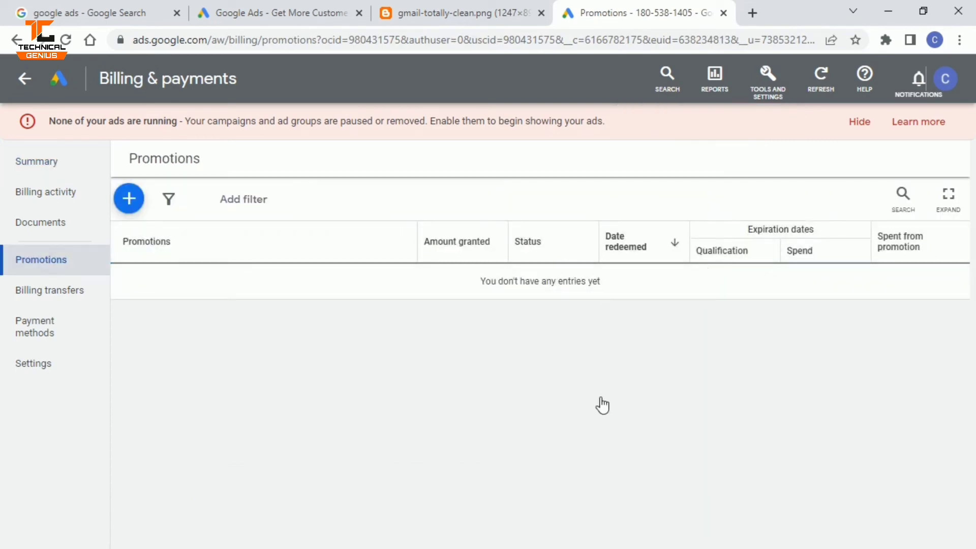
Open the form for adding a promotional code, check the Gmail image page, and cancel the form without entering a code
left_click(129, 200)
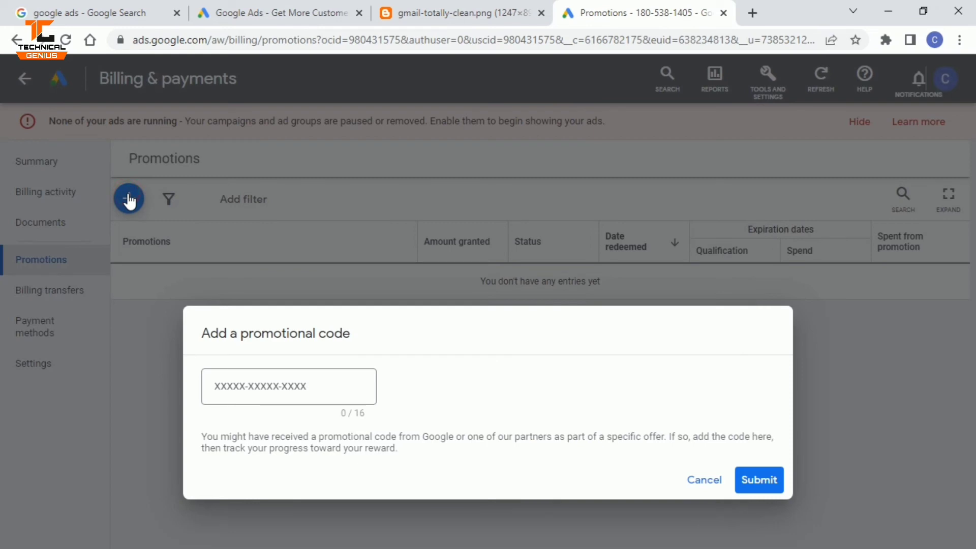
left_click(267, 388)
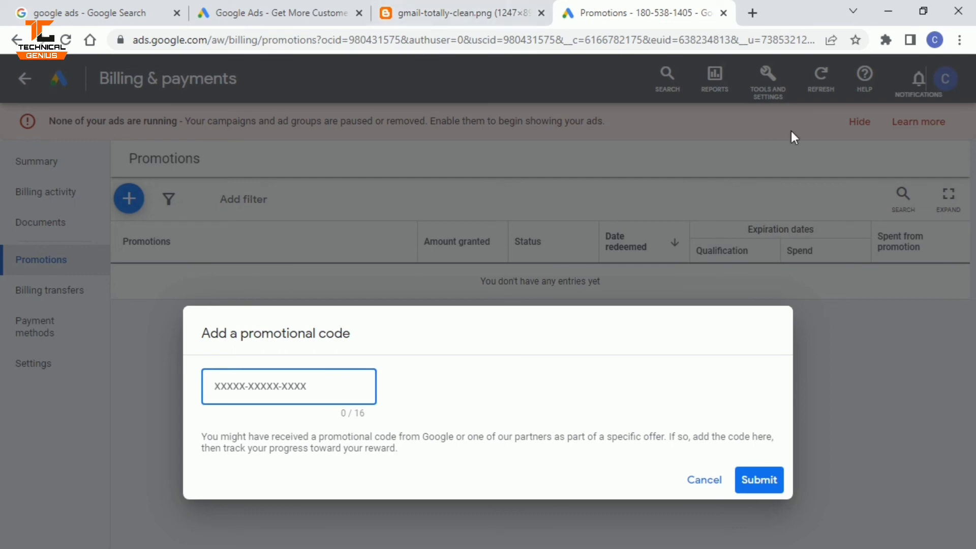
left_click(475, 14)
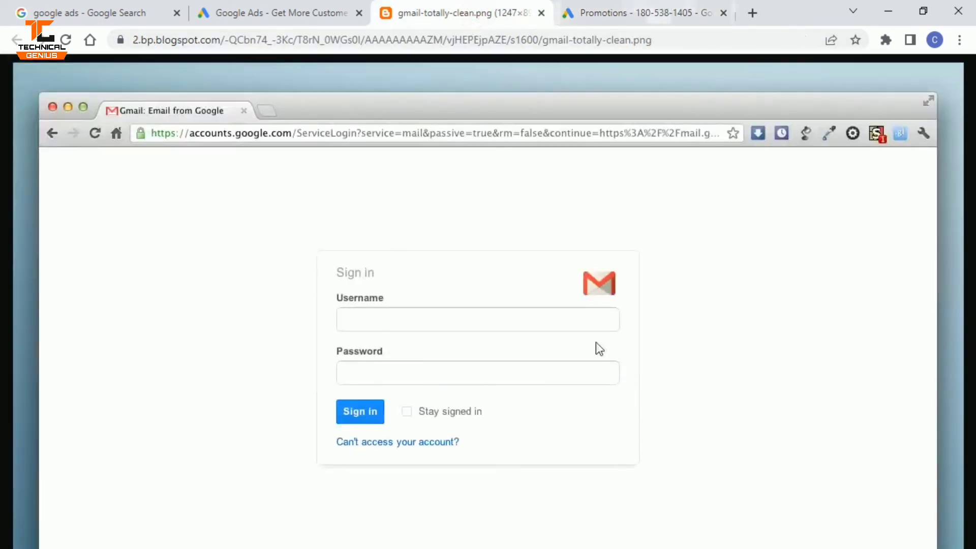
left_click(642, 5)
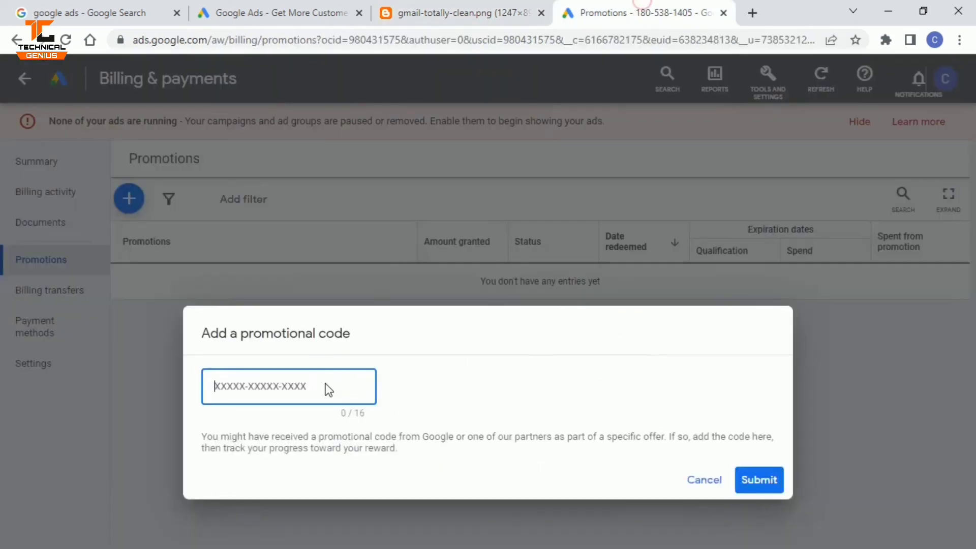
left_click(284, 386)
left_click(756, 492)
left_click(702, 488)
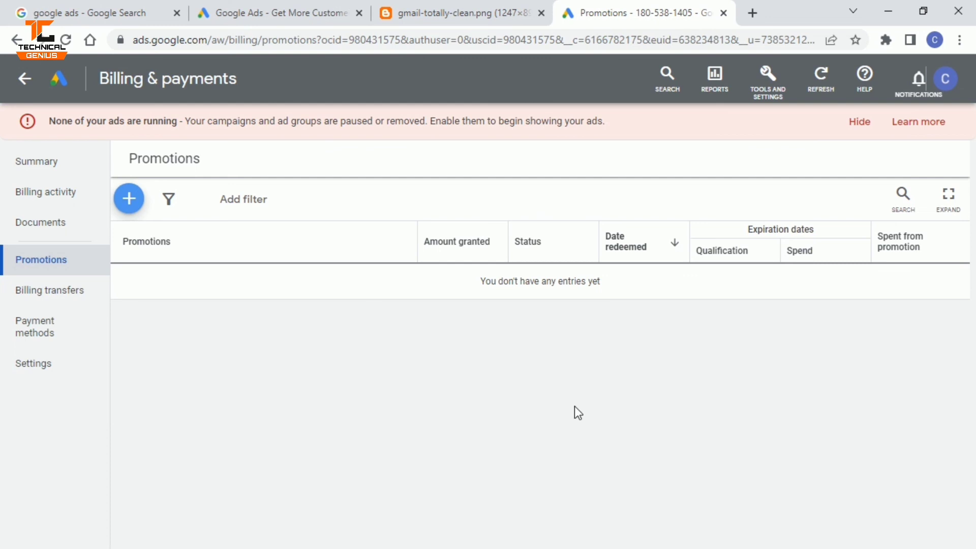
Return to the billing summary and open the form for adding funds to the account
left_click(34, 168)
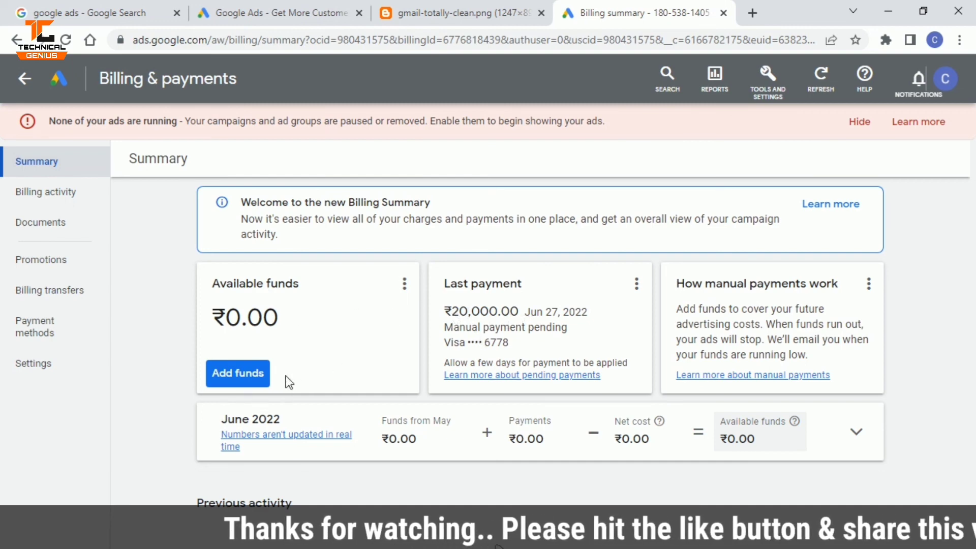
left_click(238, 376)
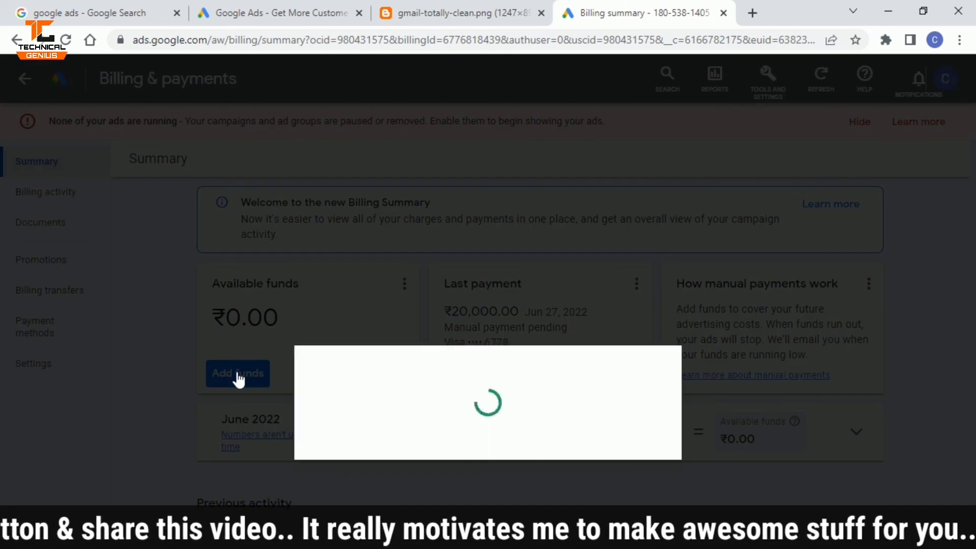